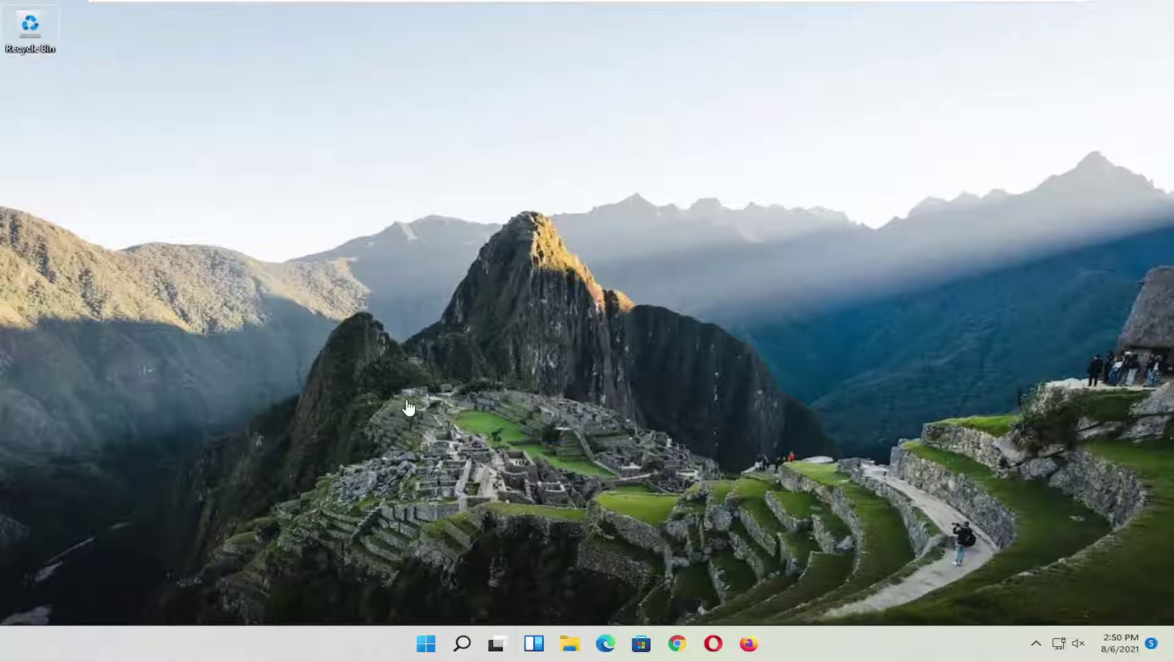
# Search for 'regedit' and launch Registry Editor with Run as administrator
pyautogui.click(464, 645)
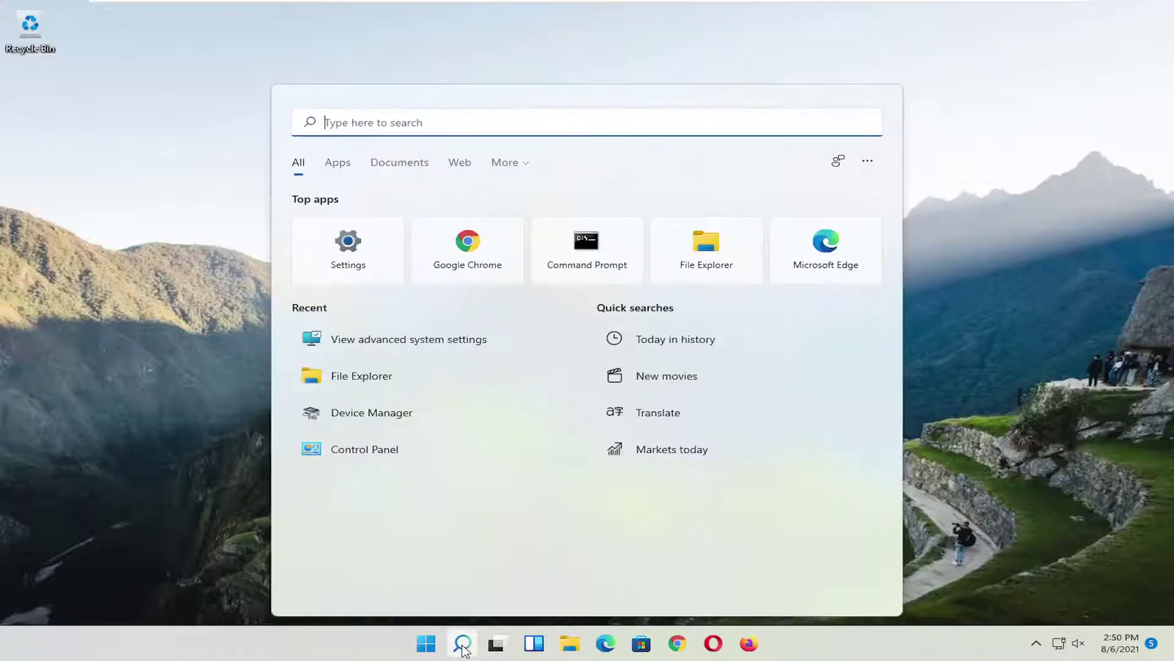
pyautogui.write('reg')
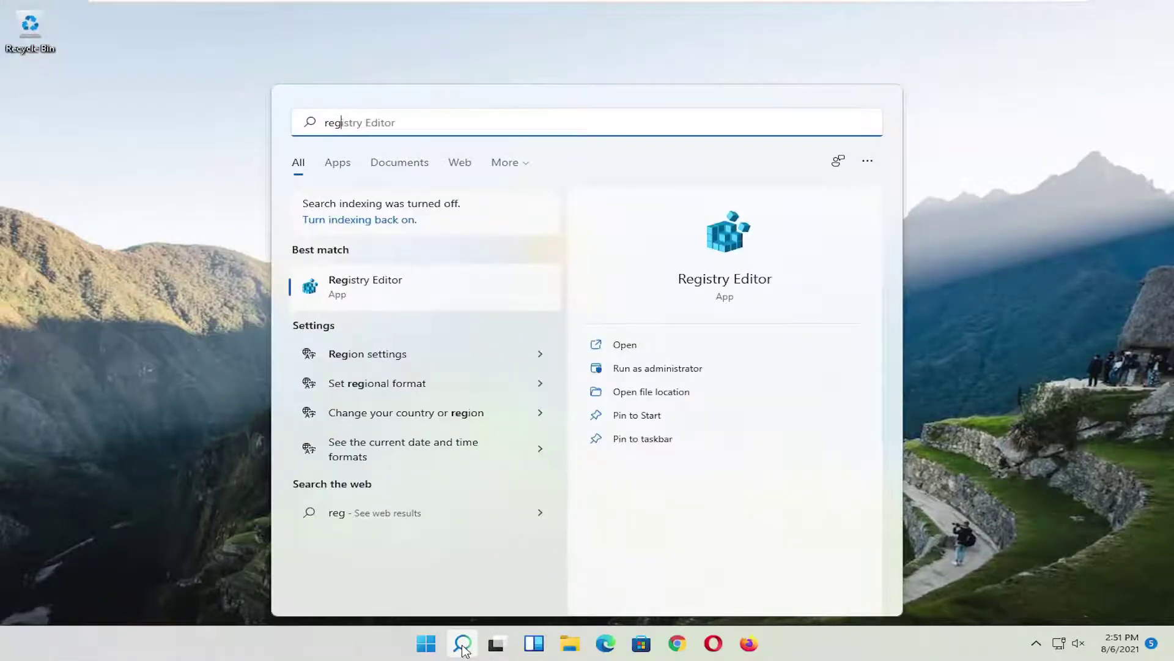
pyautogui.write('edit')
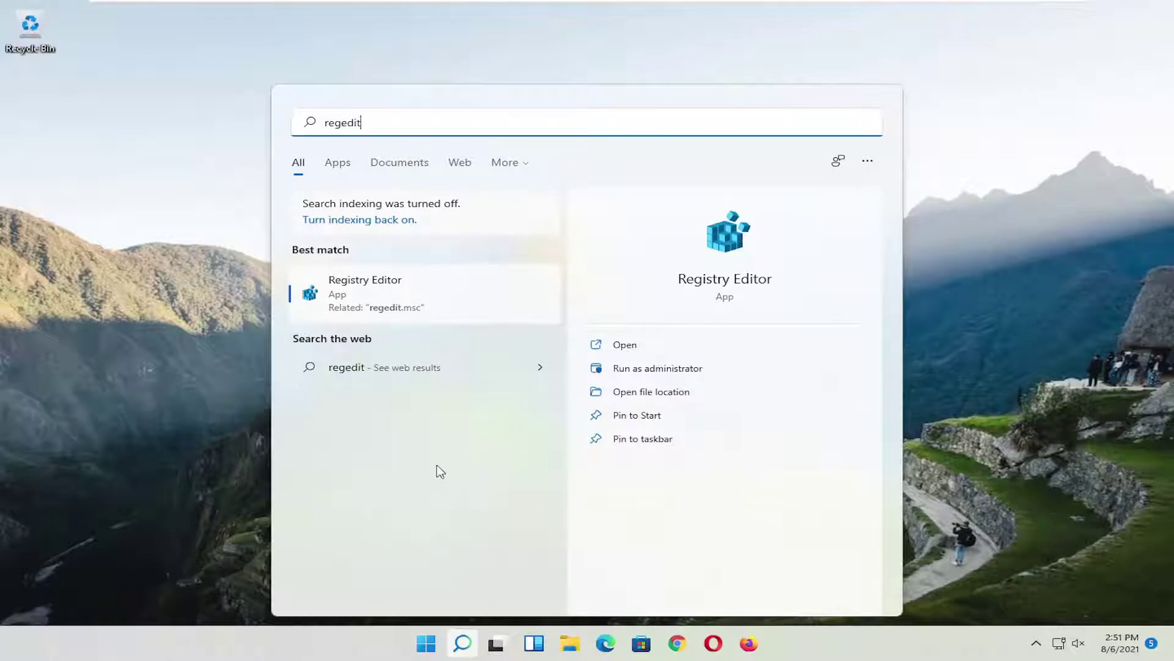
pyautogui.rightClick(375, 289)
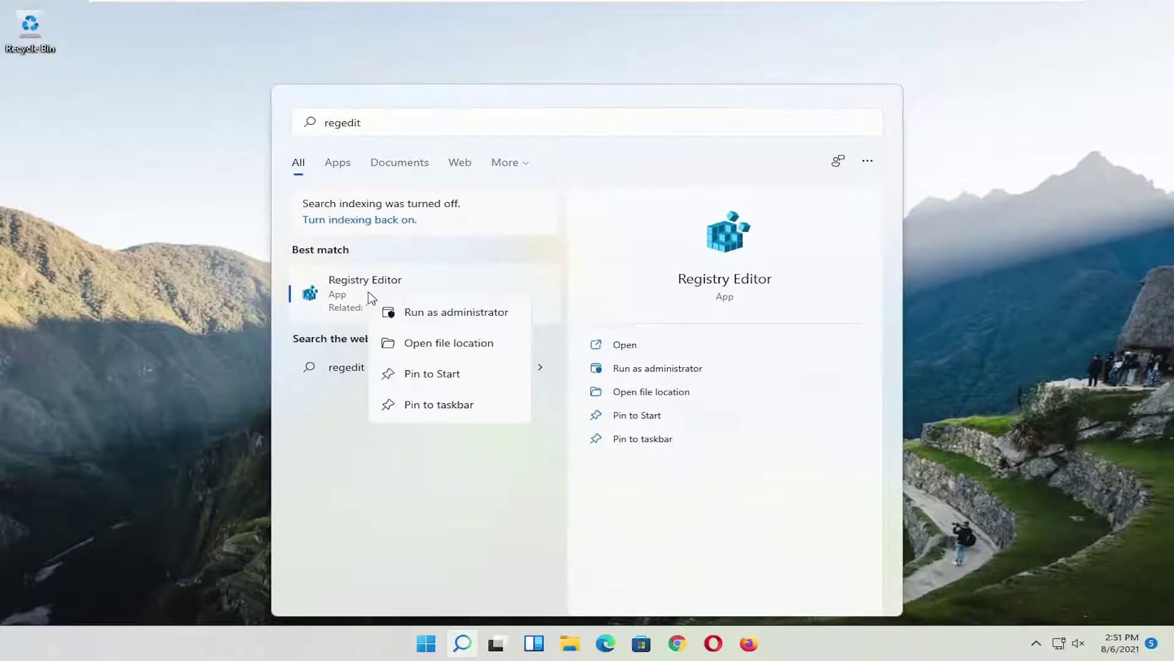
pyautogui.click(430, 319)
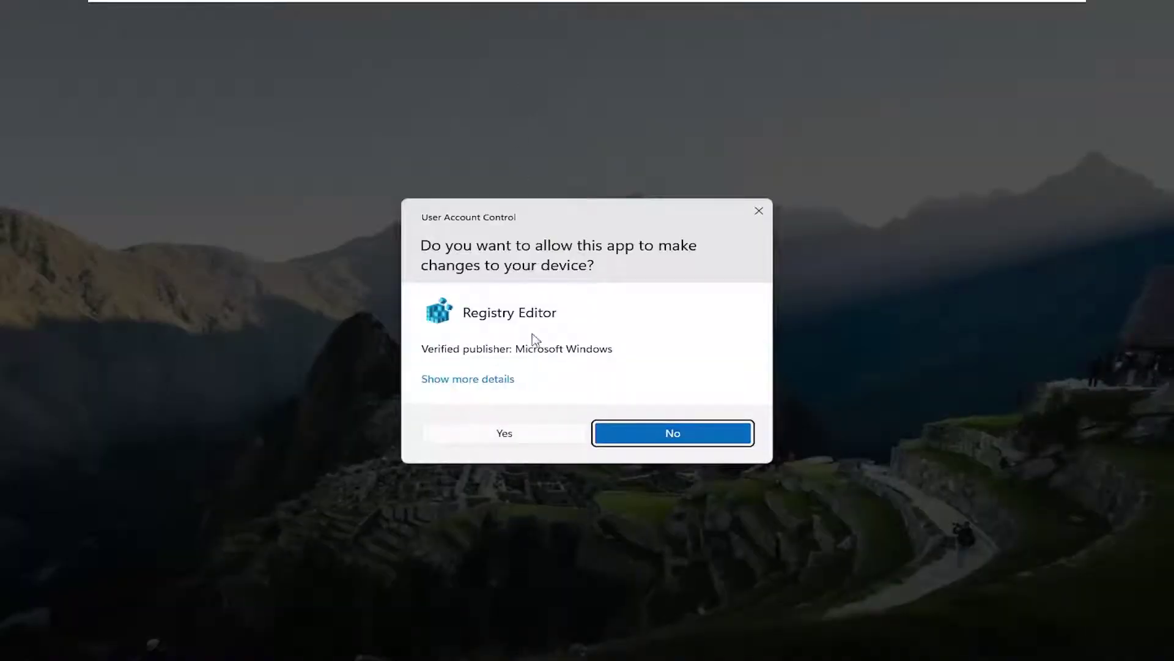
pyautogui.click(504, 433)
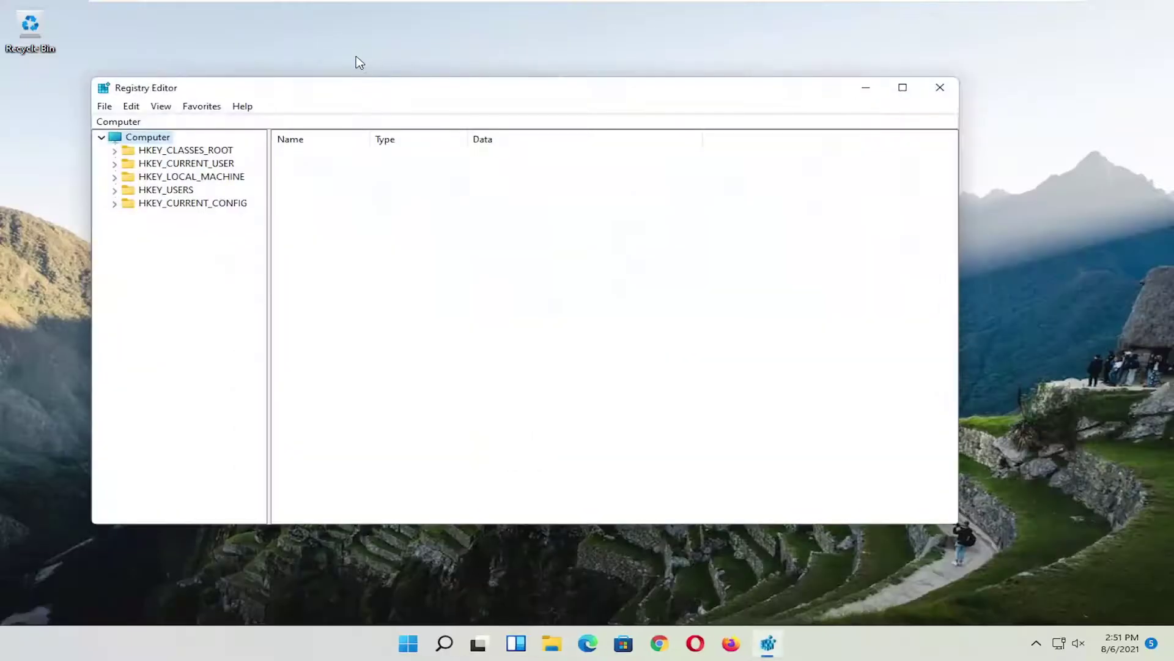
pyautogui.moveTo(359, 91); pyautogui.dragTo(431, 80)
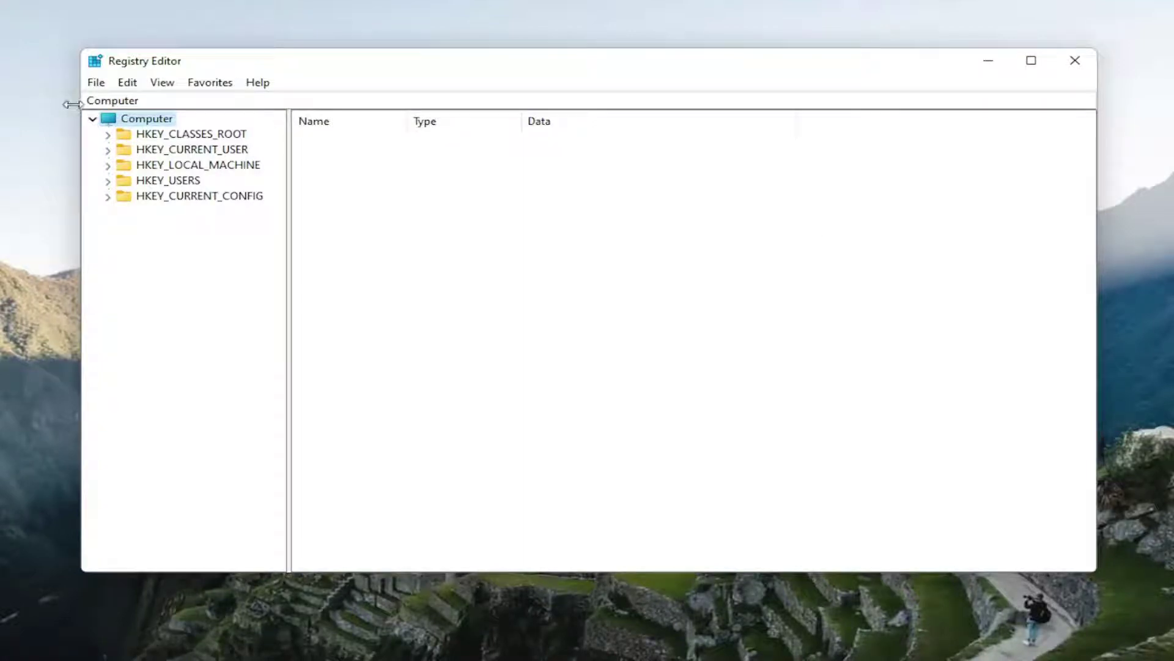
pyautogui.click(96, 86)
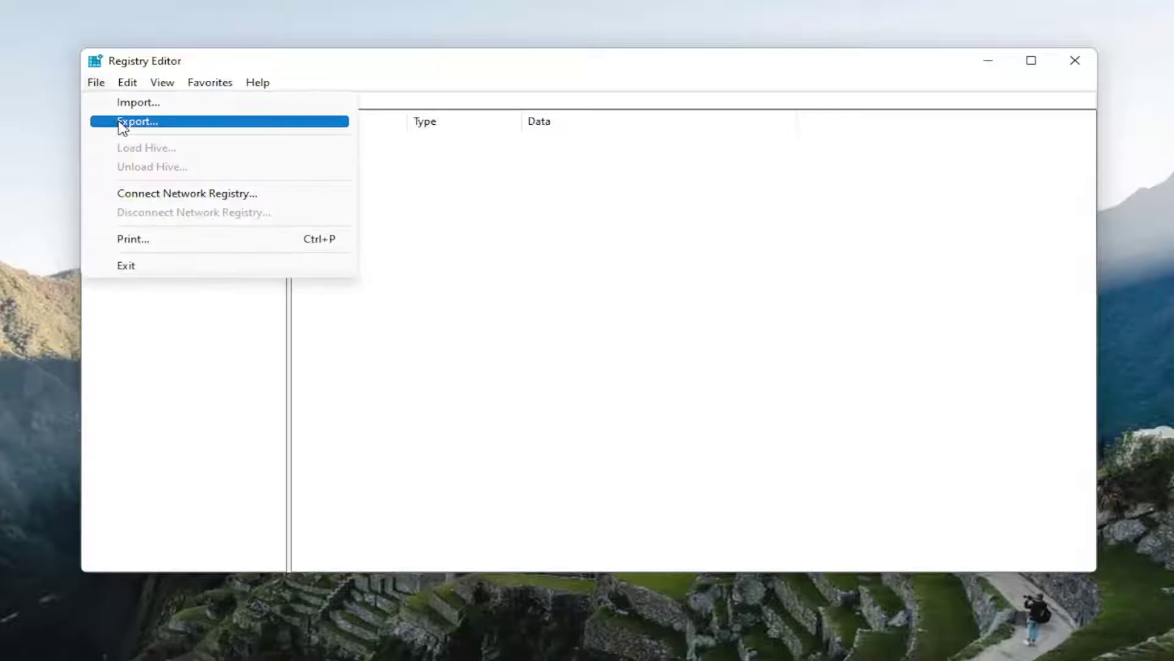
pyautogui.click(117, 121)
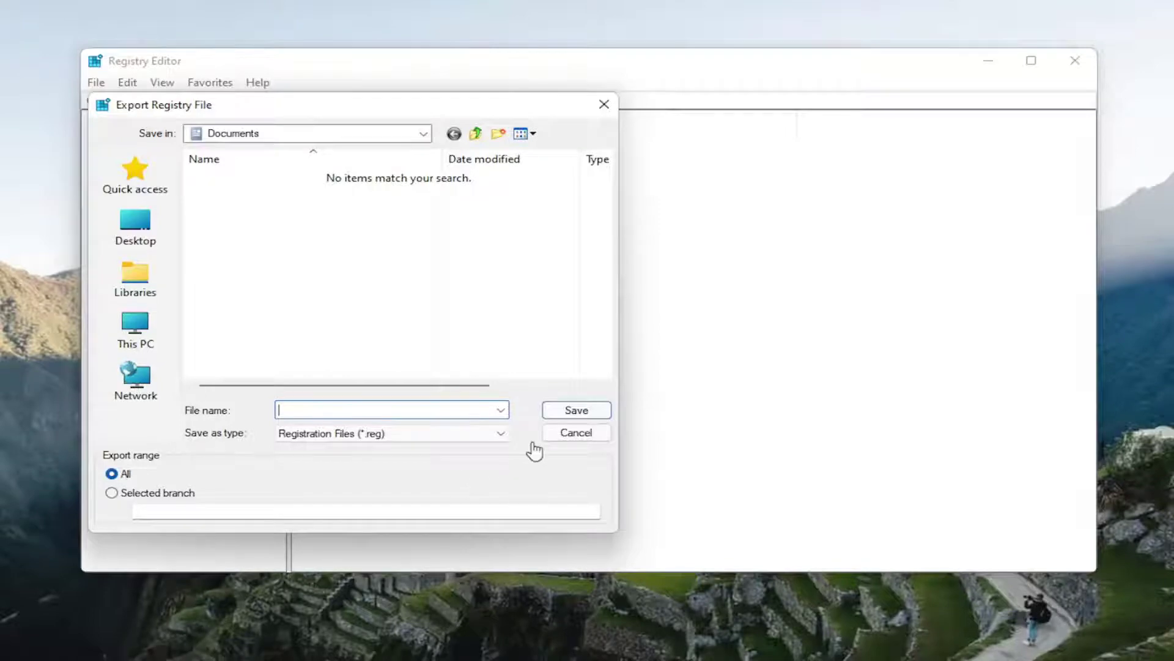
pyautogui.click(570, 433)
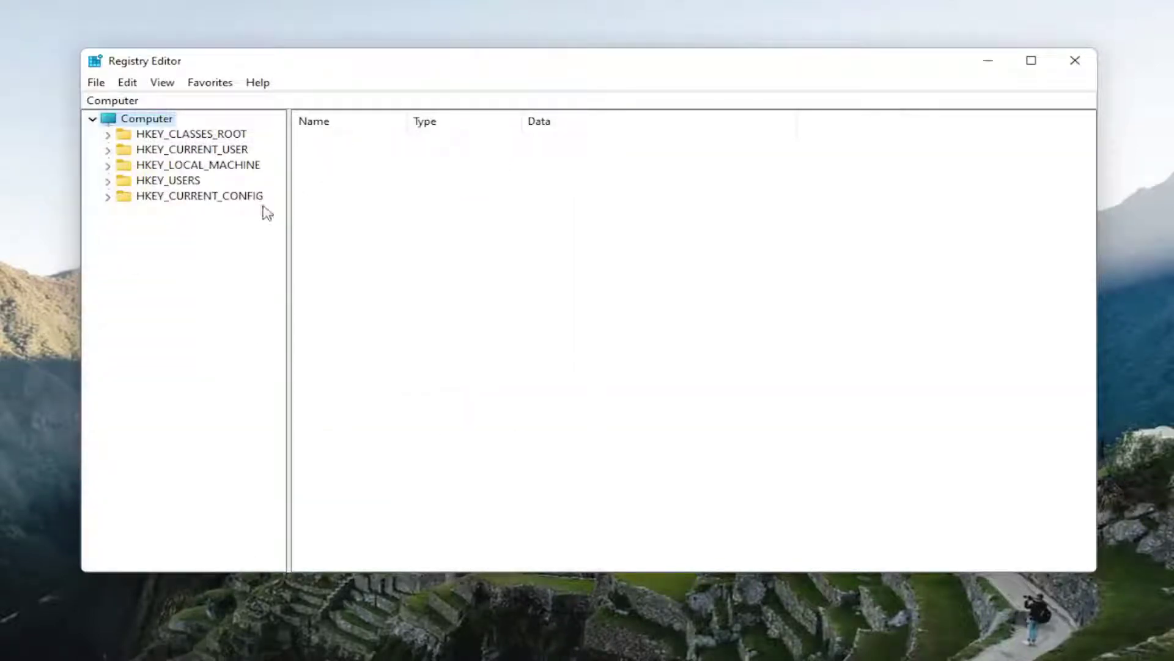
pyautogui.click(98, 84)
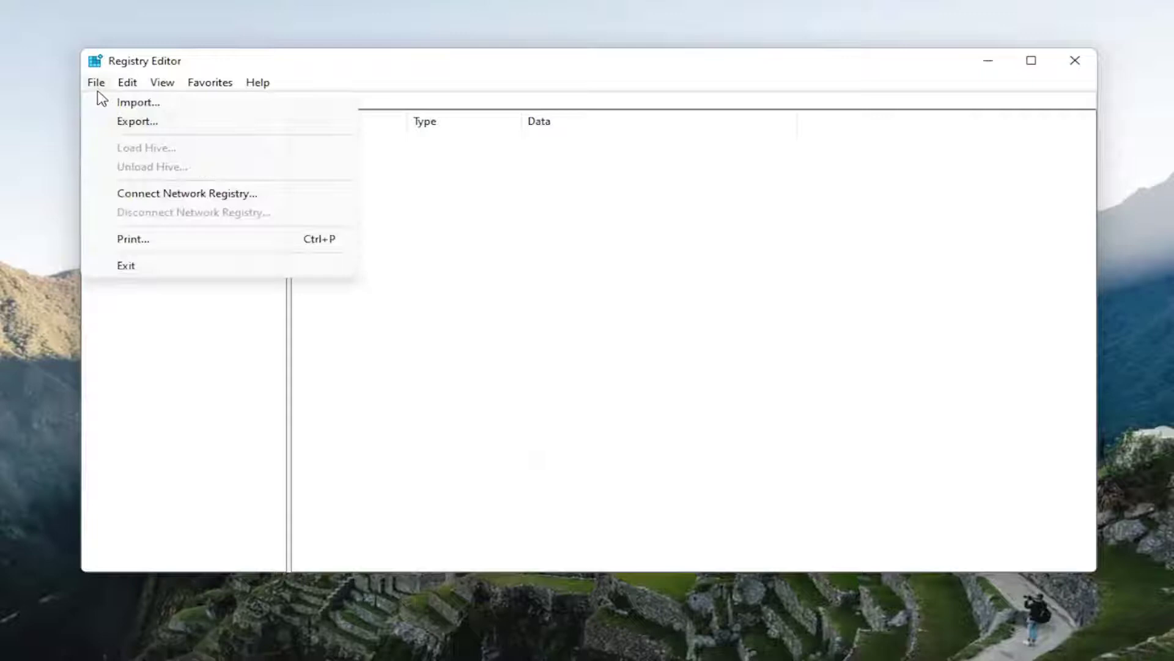
pyautogui.click(123, 102)
pyautogui.click(166, 242)
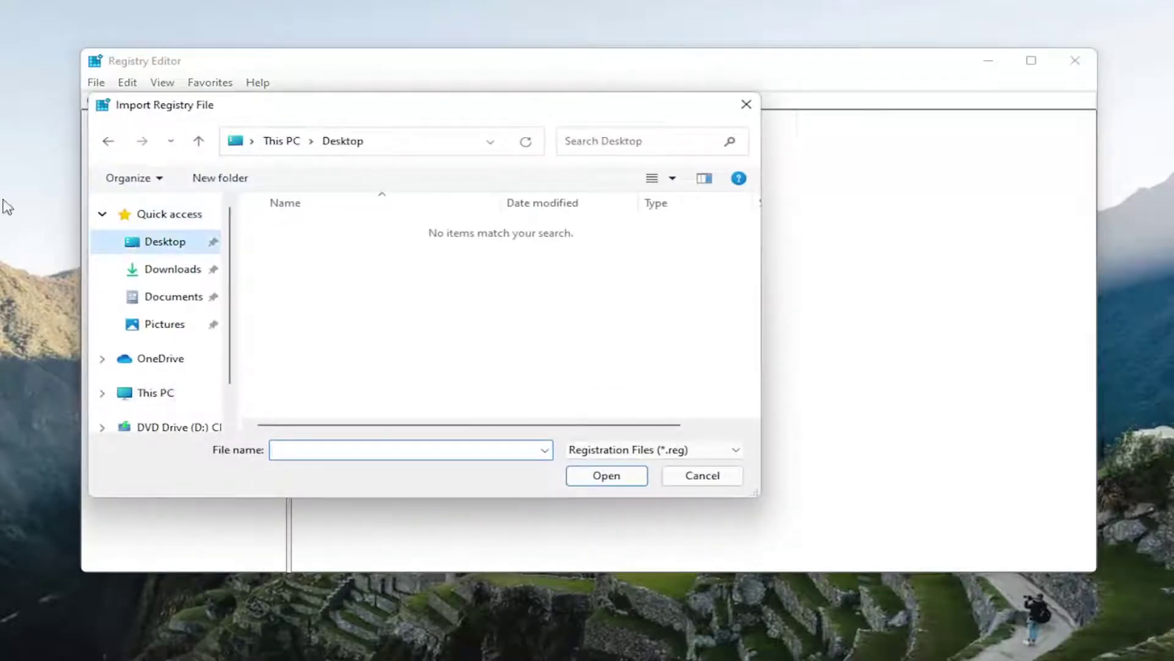
pyautogui.click(703, 477)
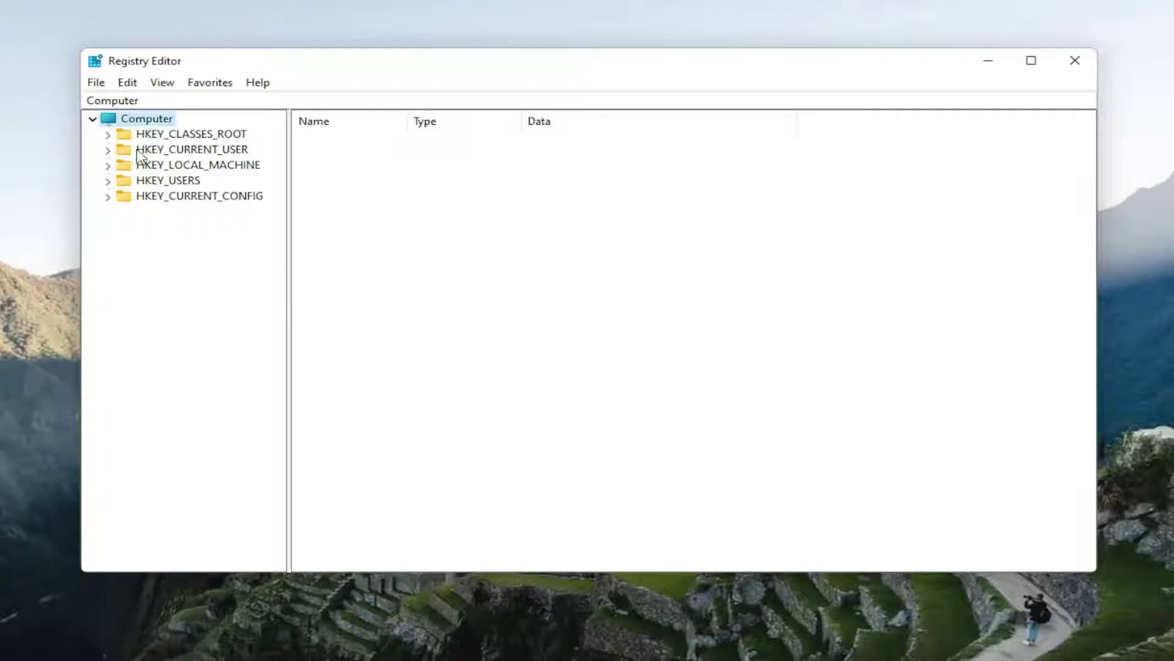
# Expand HKEY_CLASSES_ROOT and jump to the keys beginning with 'msi'
pyautogui.click(190, 137)
pyautogui.doubleClick(211, 133)
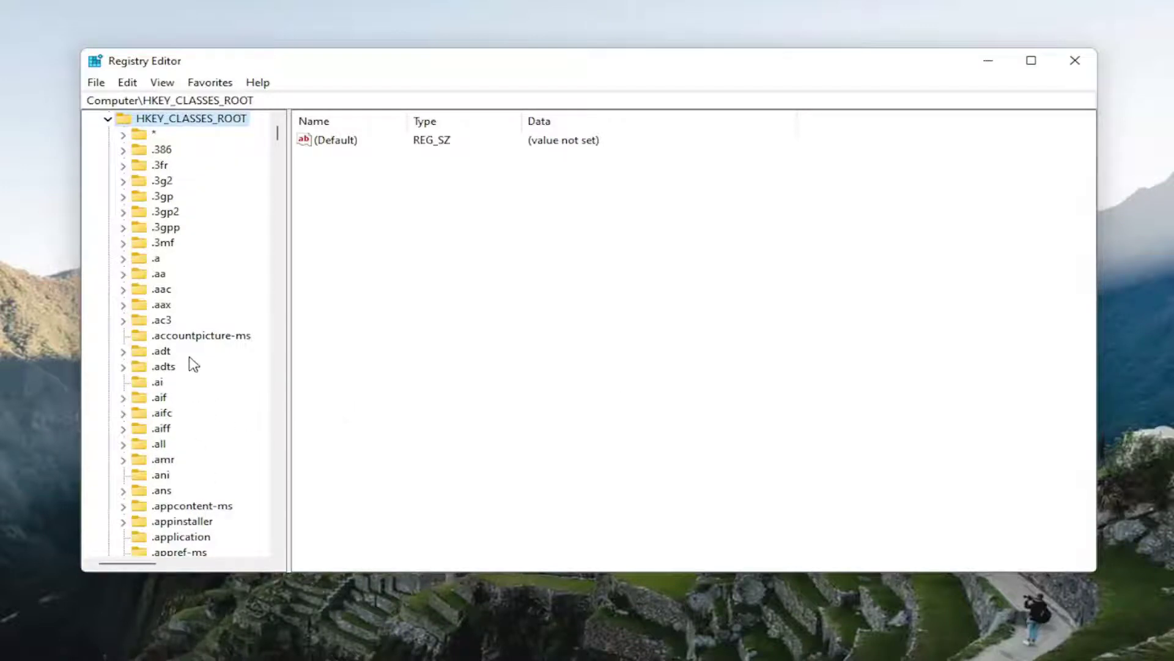
pyautogui.scroll(-5, 192, 361)
pyautogui.click(174, 336)
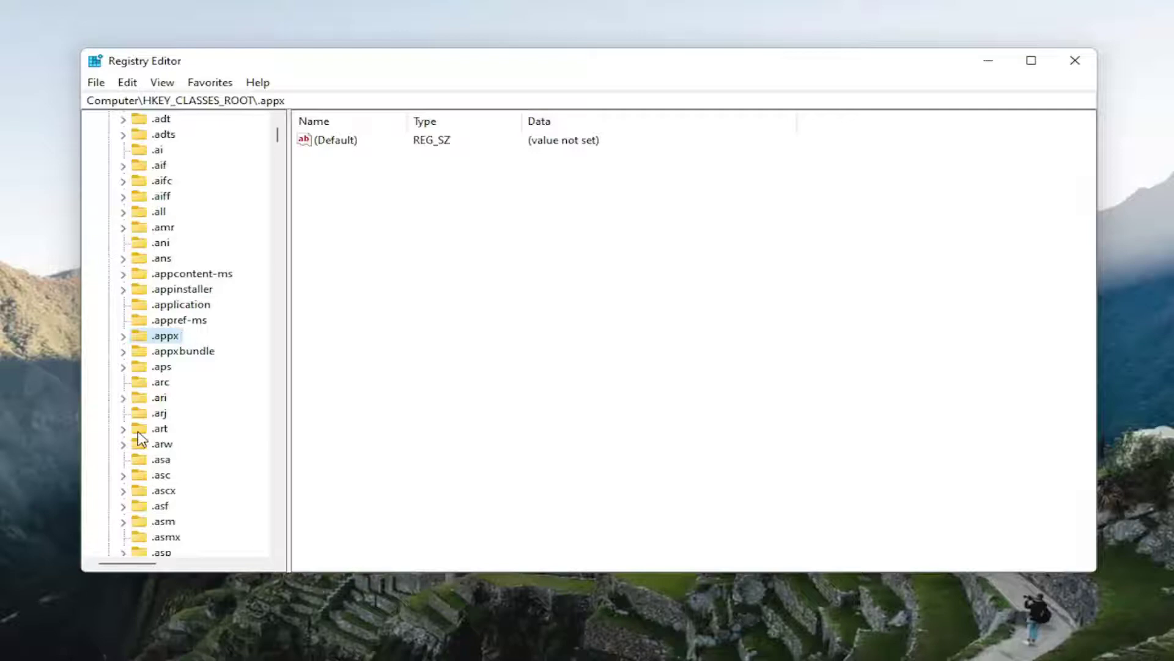
pyautogui.write('msi')
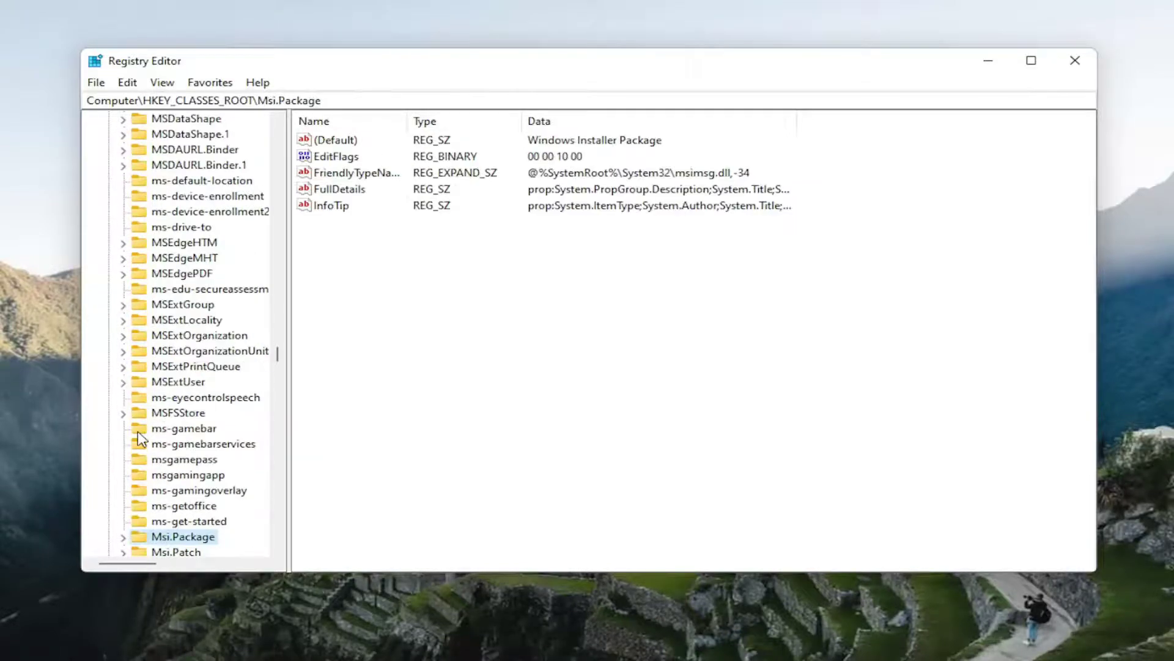
# Expand Msi.Package and bring up the context menu of its shell key
pyautogui.scroll(-2, 142, 438)
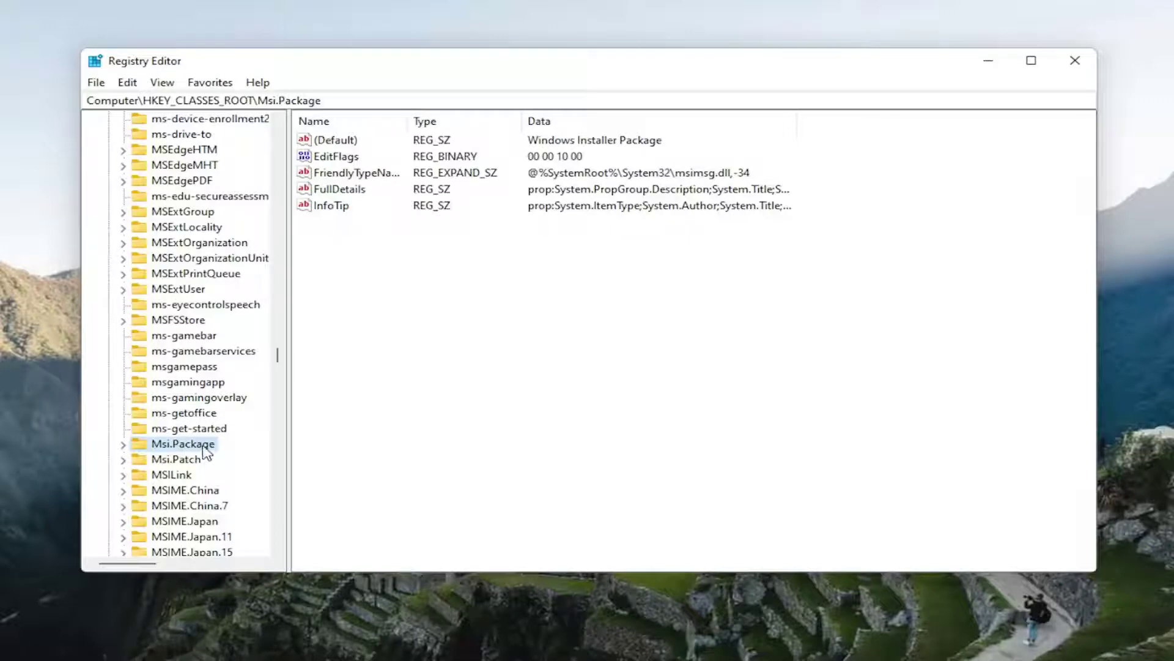
pyautogui.press('Right')
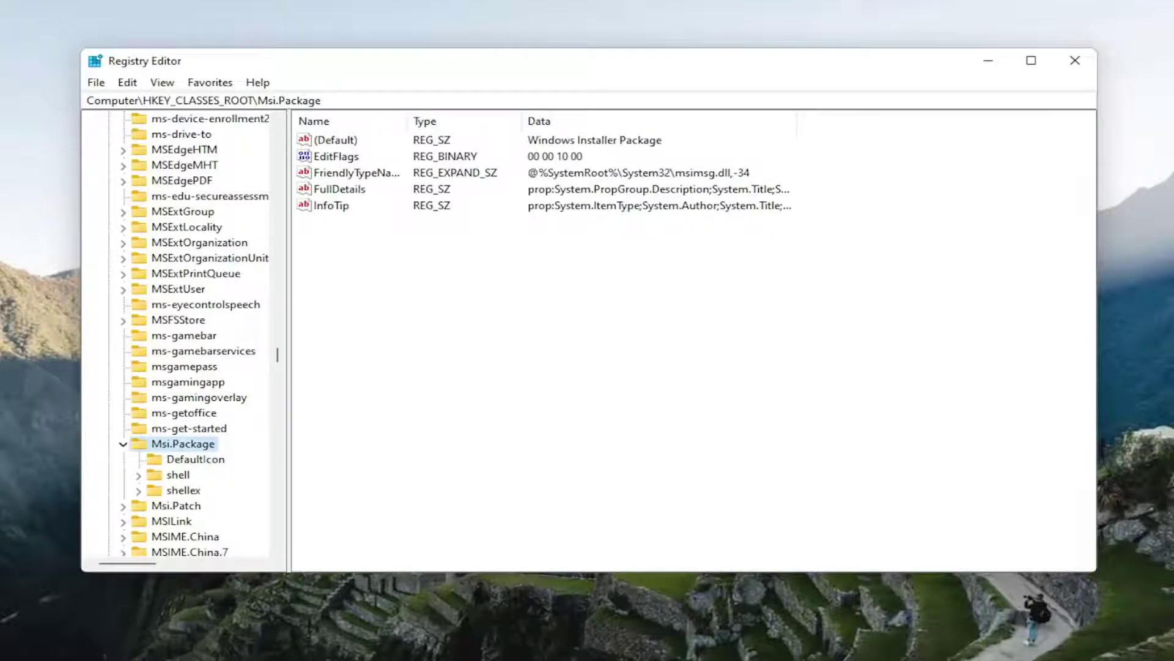
pyautogui.click(173, 477)
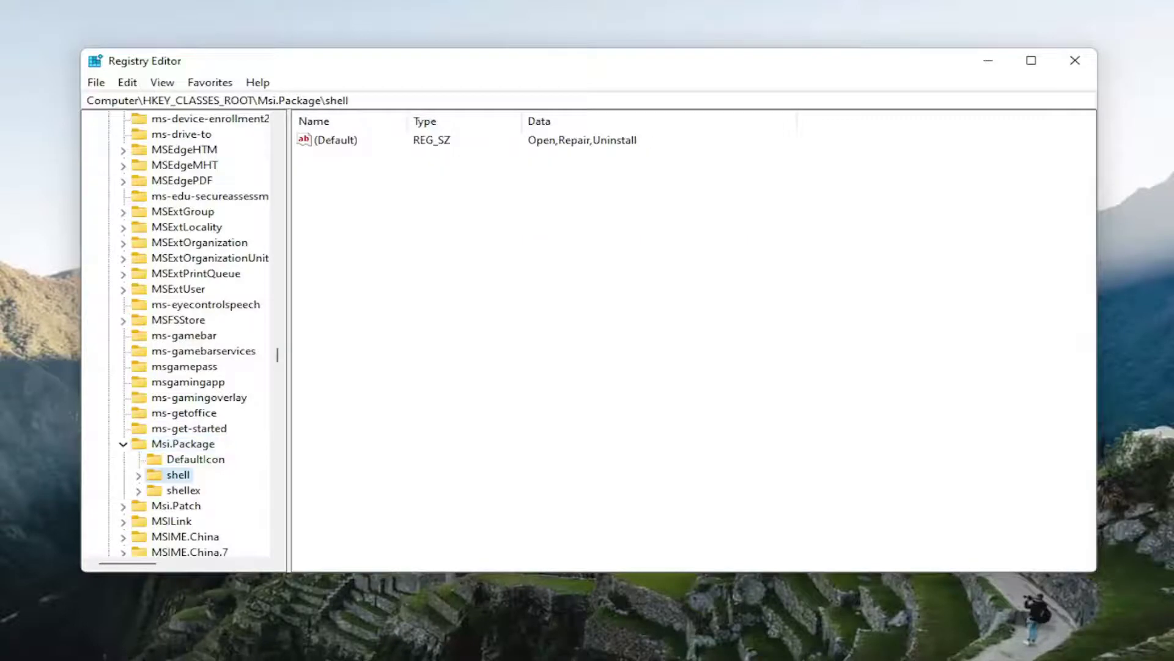
pyautogui.scroll(-1, 171, 472)
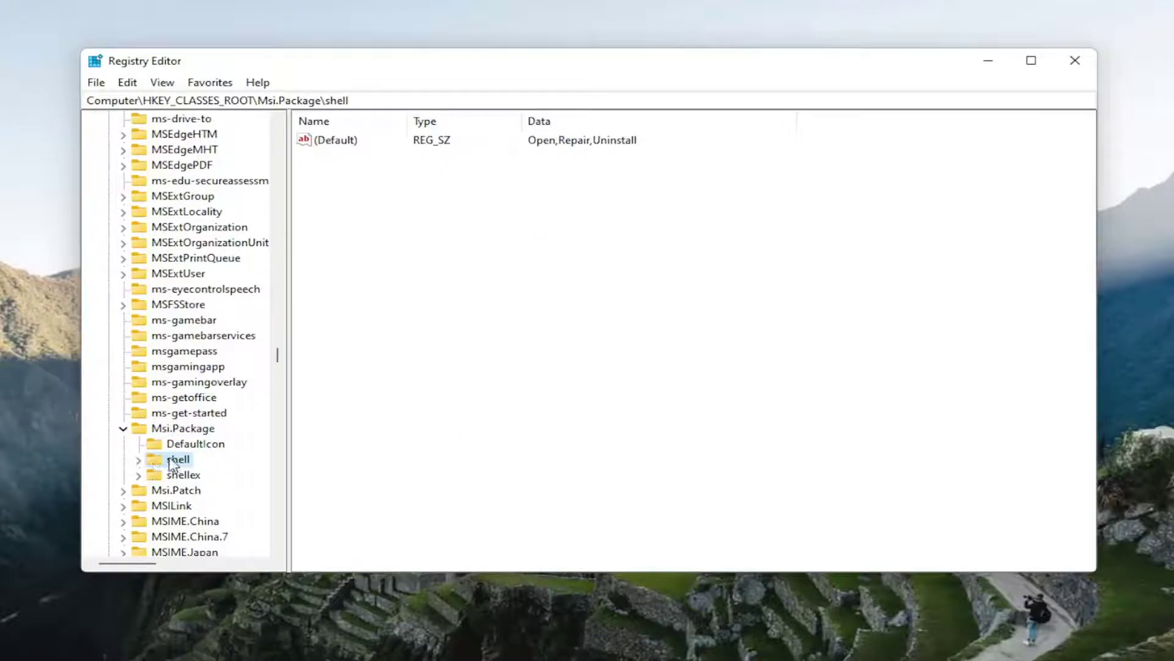
pyautogui.rightClick(171, 465)
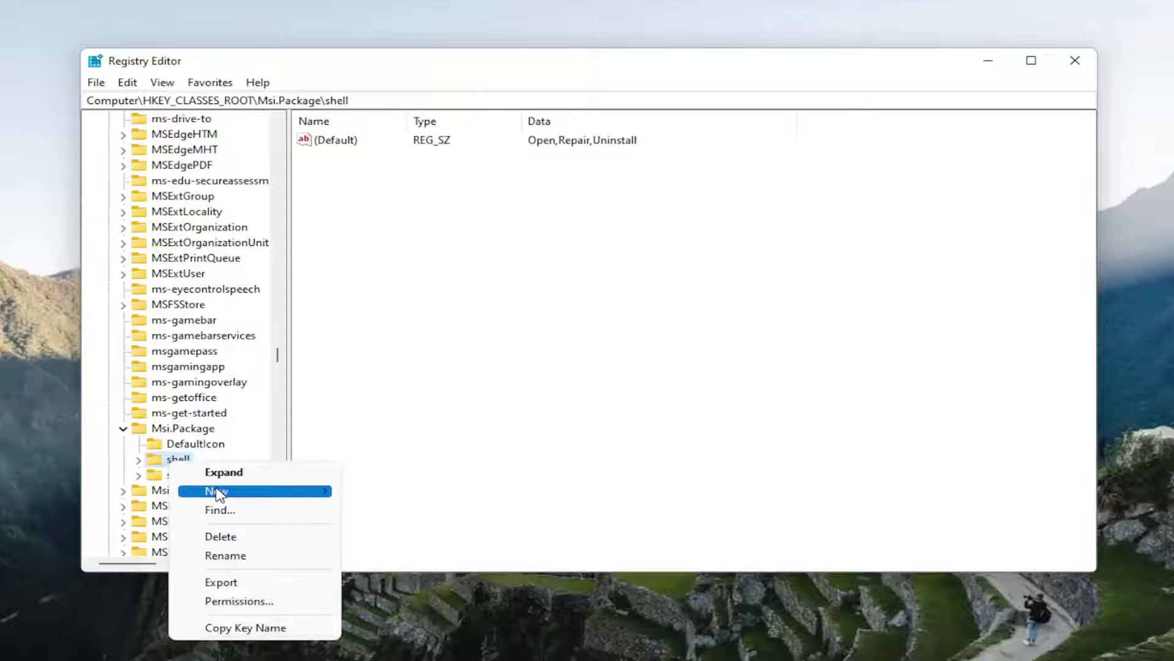
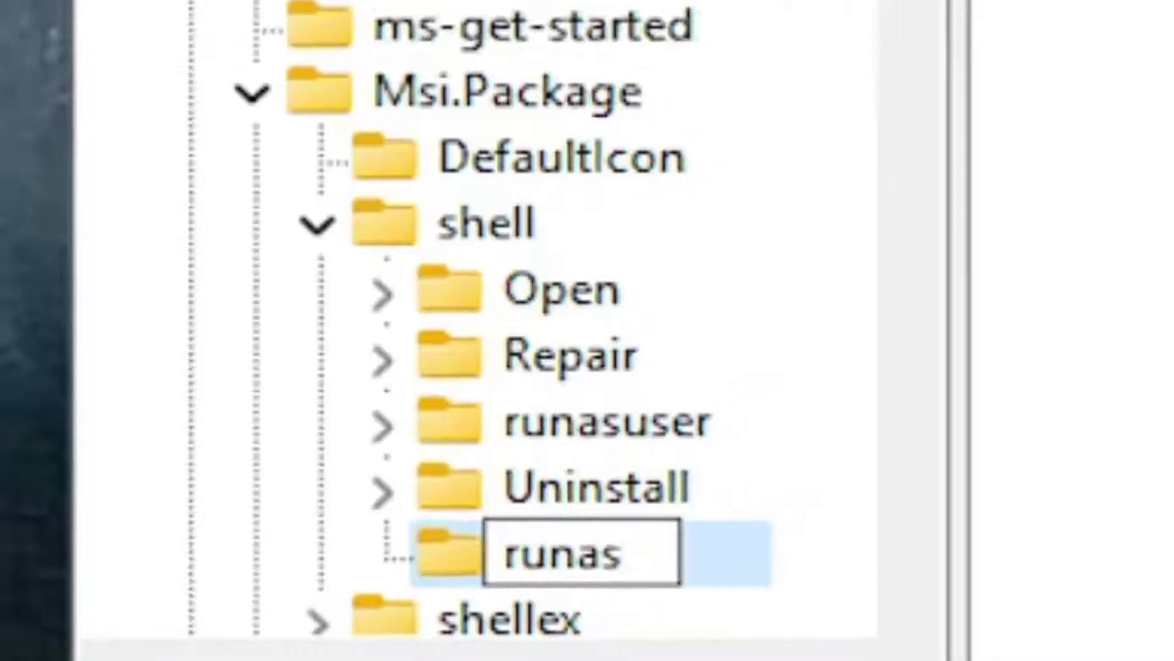
# Confirm the new key name runas under Msi.Package\shell and select its (Default) value
pyautogui.press('Return')
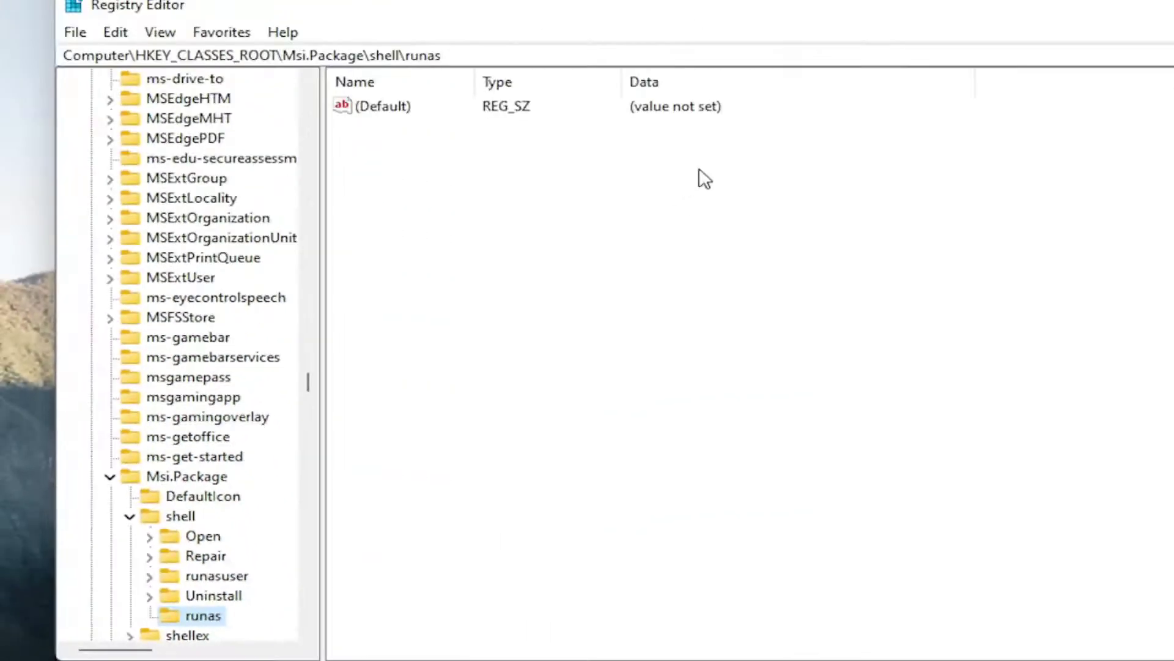
pyautogui.click(393, 113)
# Enter 'install as &' as the value data for the runas key's (Default) value
pyautogui.doubleClick(394, 113)
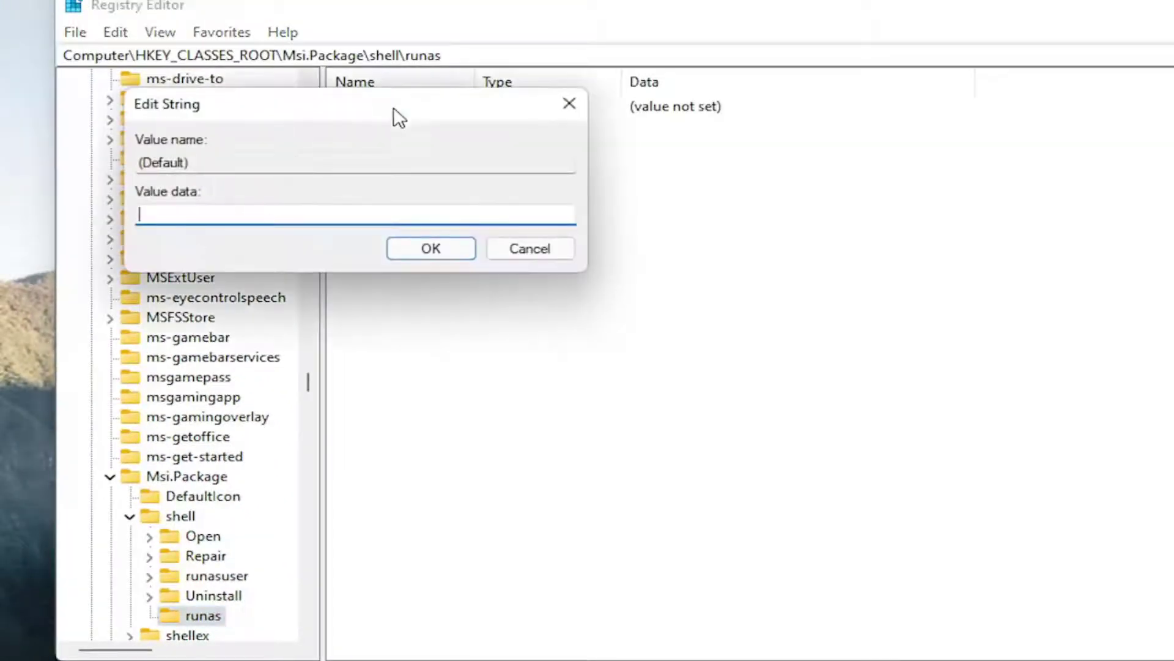
pyautogui.moveTo(393, 113); pyautogui.dragTo(579, 139)
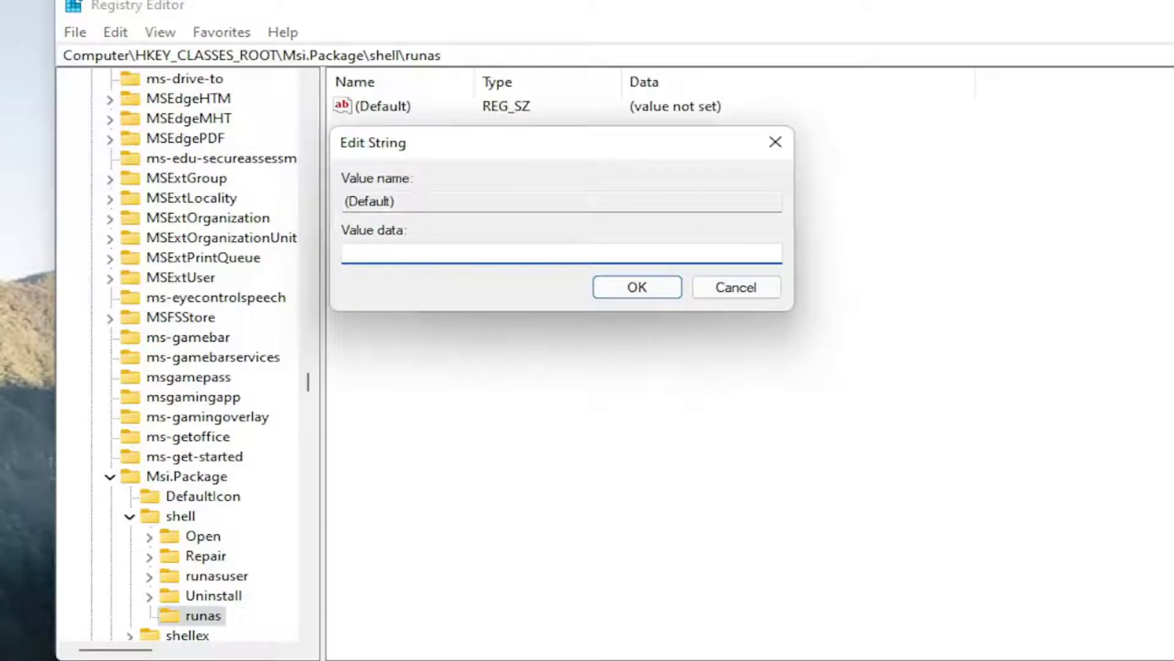
pyautogui.write('install as')
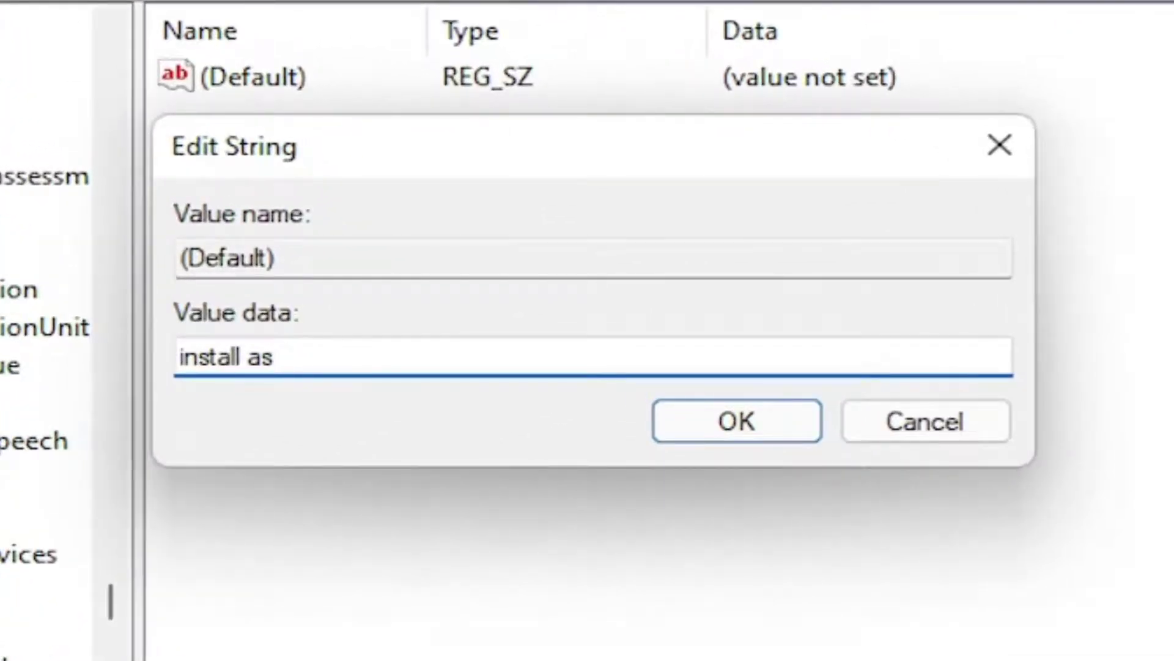
pyautogui.write('&administrato')
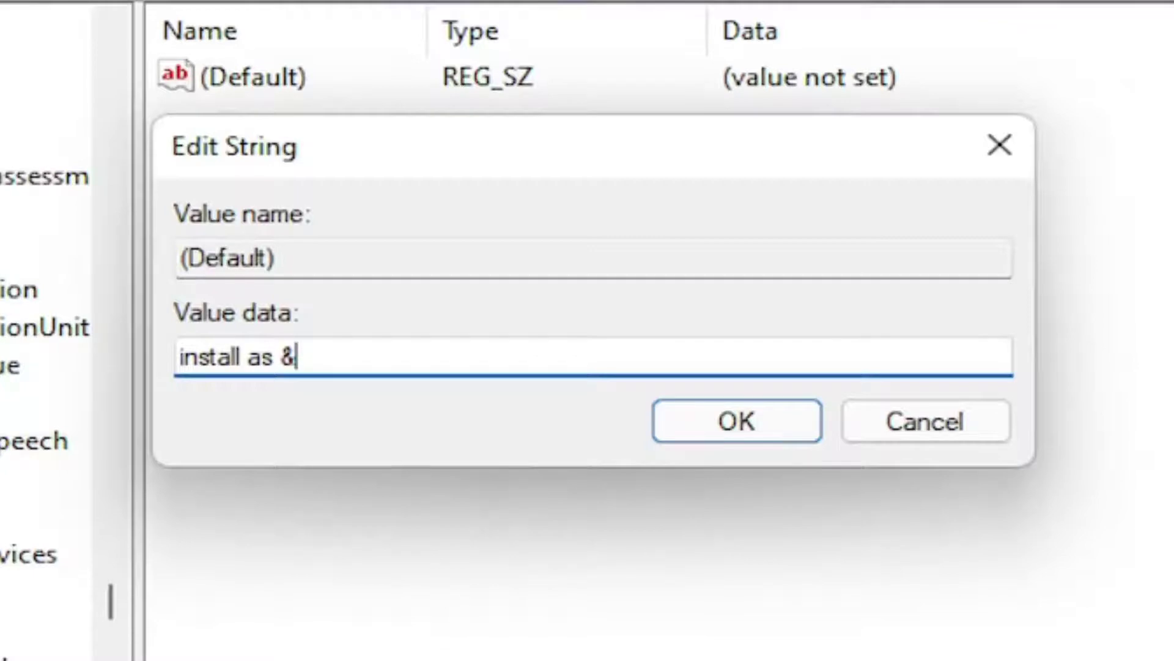
# Type 'administrato' into the (Default) value data, then erase the mistyped trailing letters
pyautogui.write('adm')
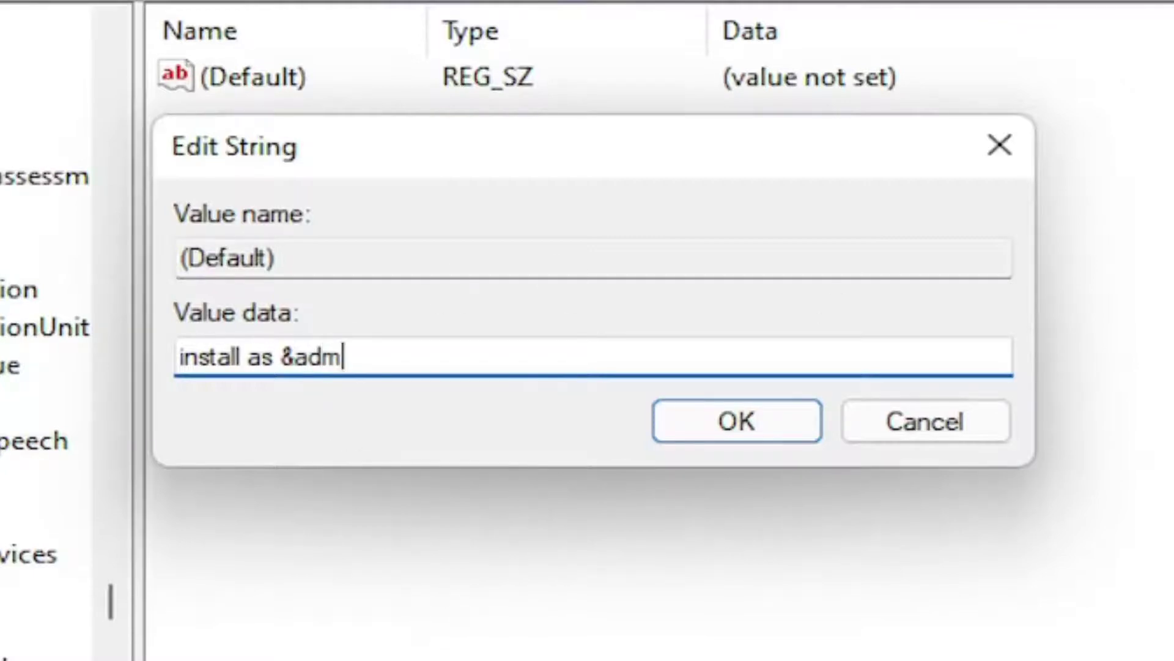
pyautogui.write('inistrato')
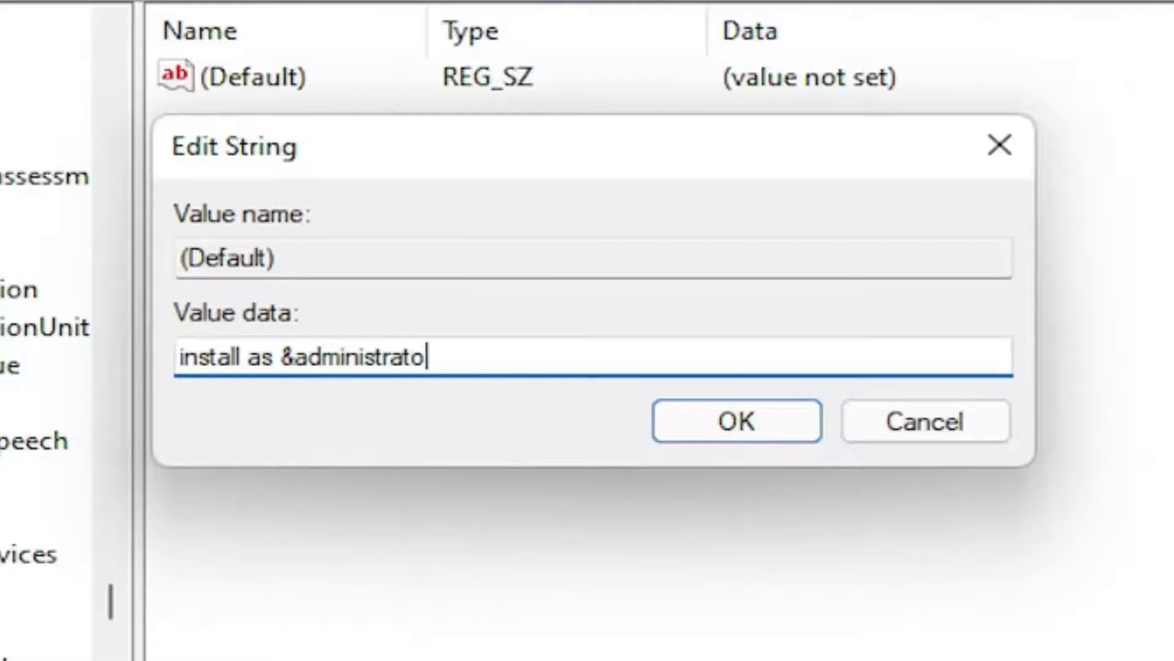
pyautogui.press('BackSpace')
pyautogui.press('BackSpace')
pyautogui.press('BackSpace')
pyautogui.press('BackSpace')
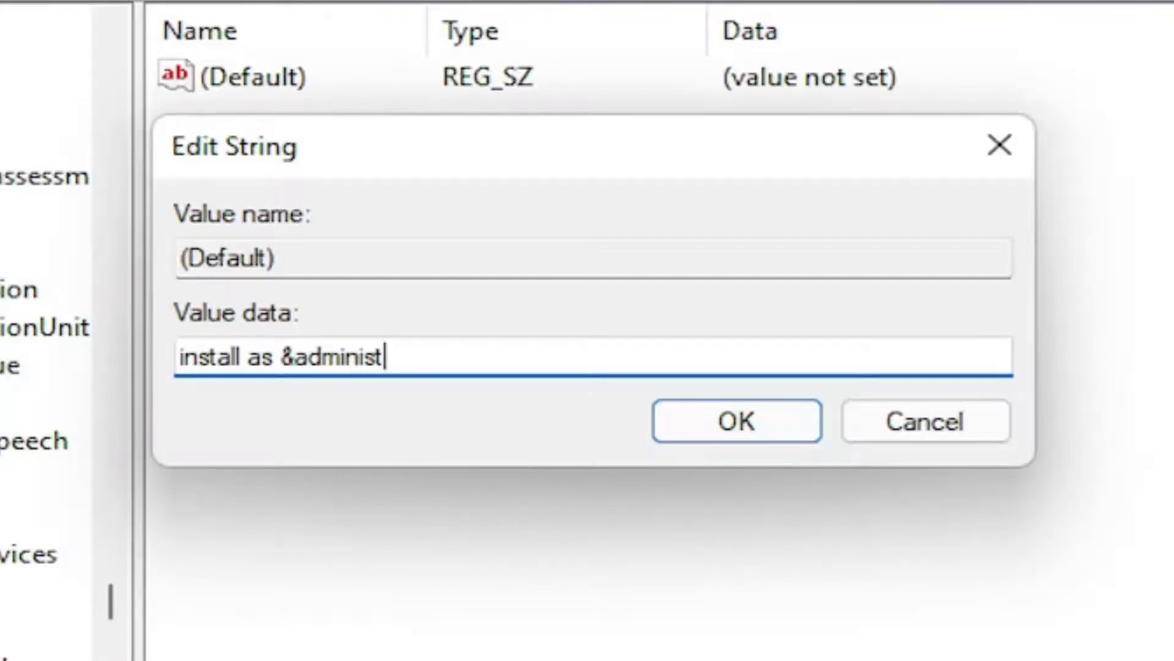
# Complete the runas (Default) data as 'install as &administrator' and confirm it
pyautogui.write('rator')
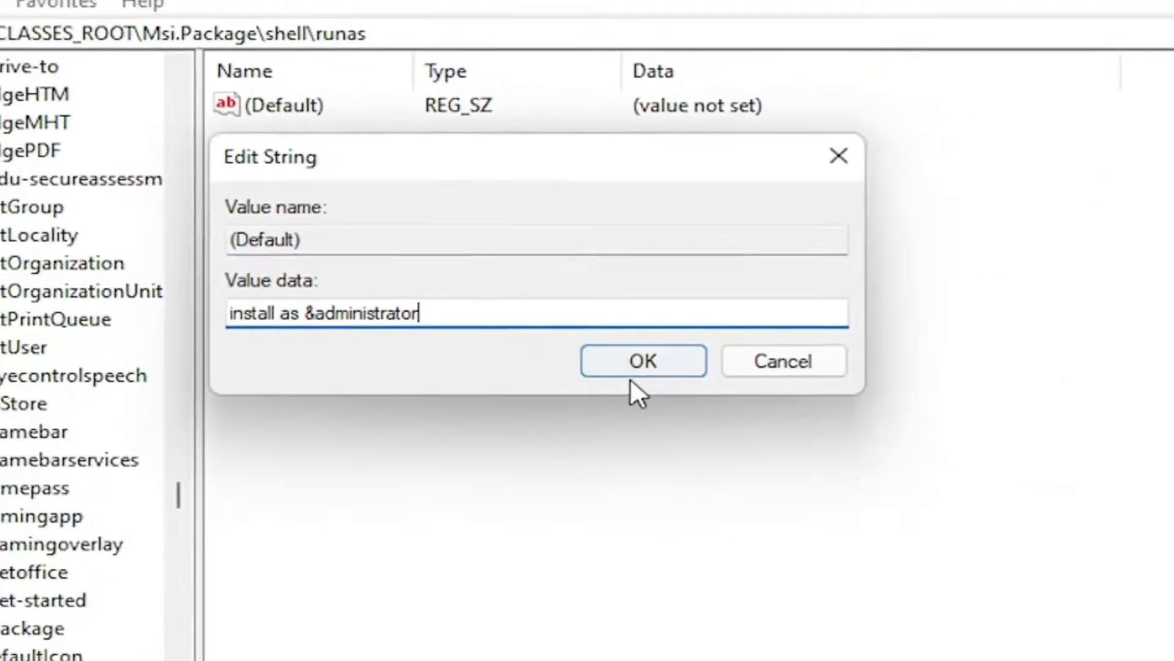
pyautogui.click(631, 371)
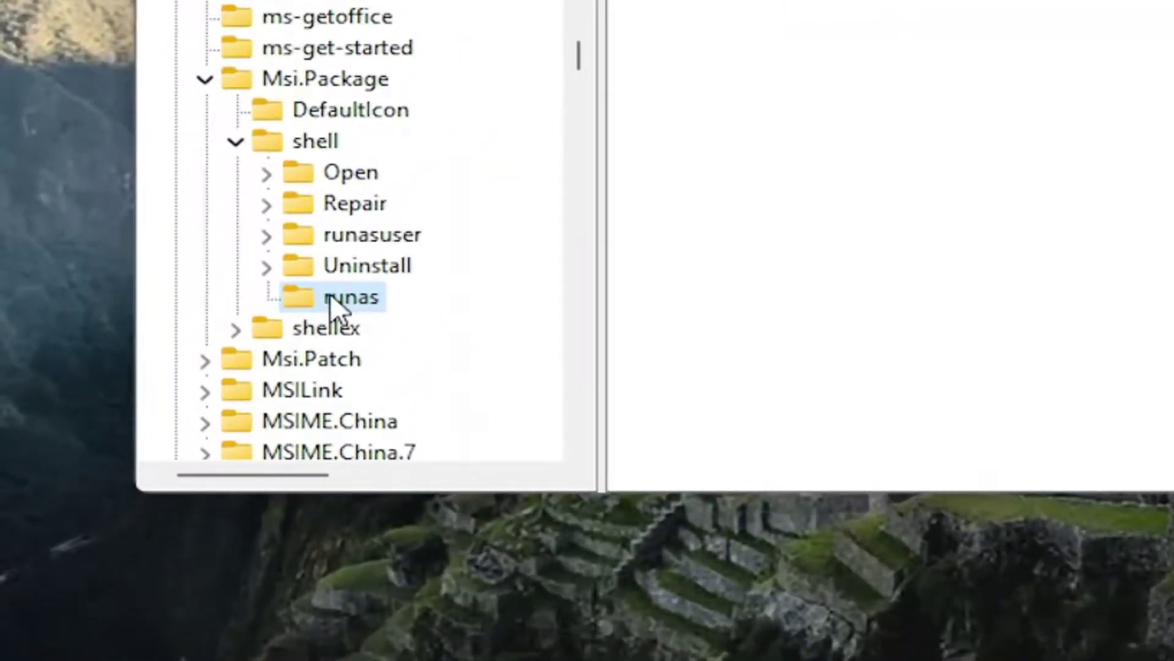
# Create a new subkey under runas and name it 'command'
pyautogui.rightClick(340, 298)
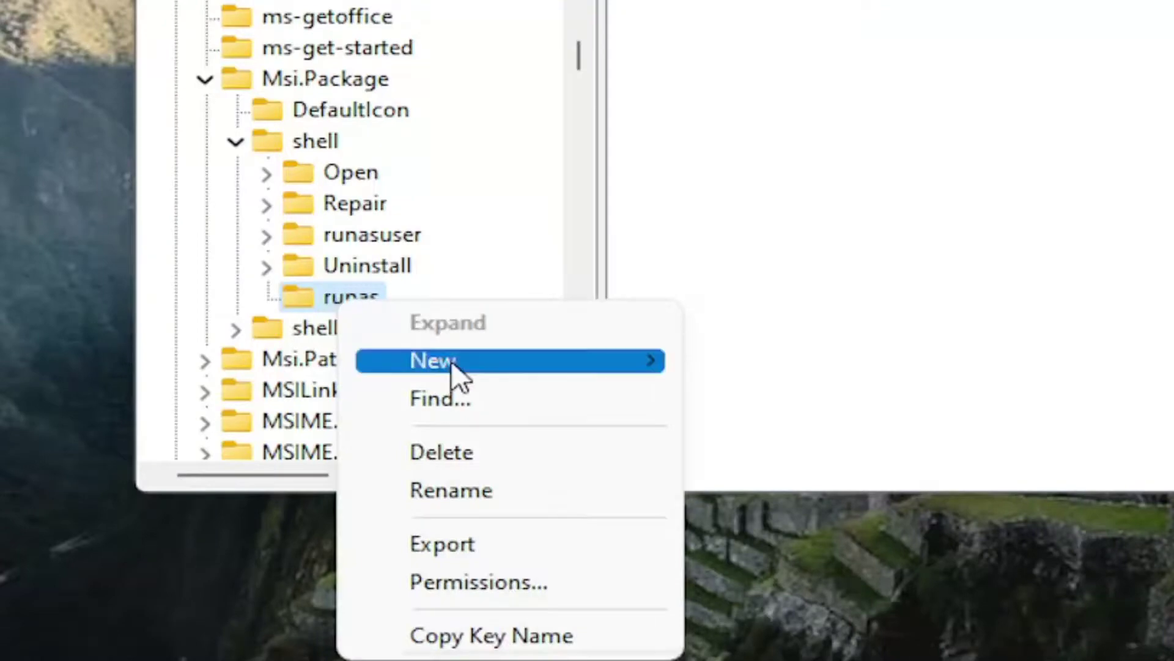
pyautogui.moveTo(452, 364)
pyautogui.click(940, 375)
pyautogui.doubleClick(426, 328)
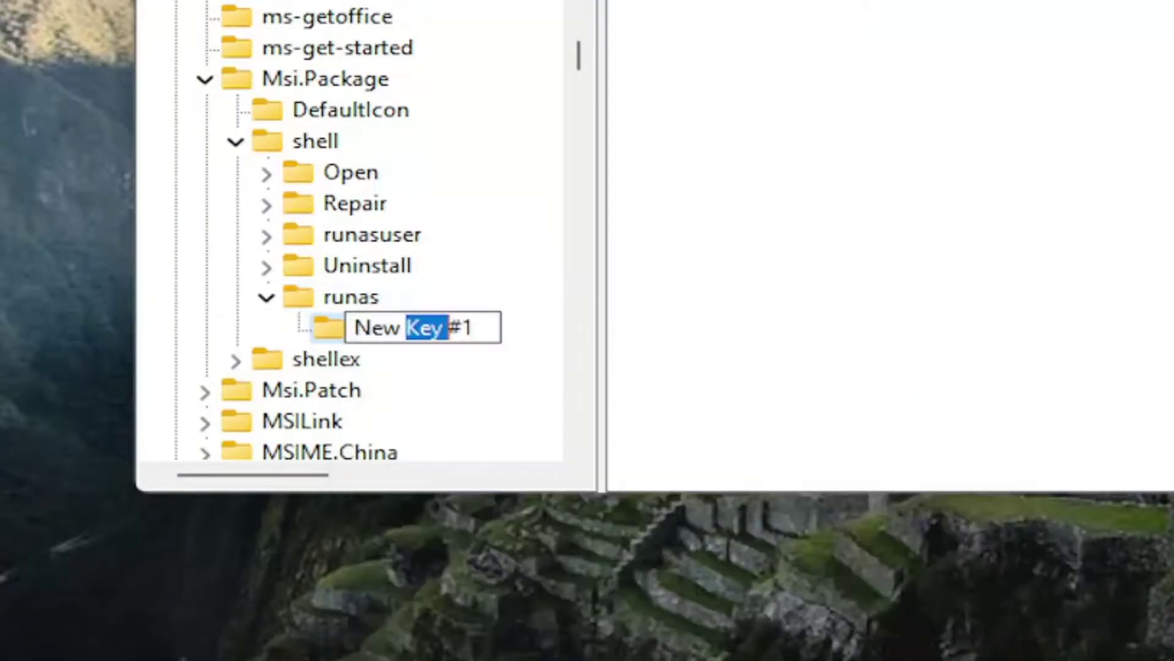
pyautogui.hotkey('ctrl', 'a')
pyautogui.write('command')
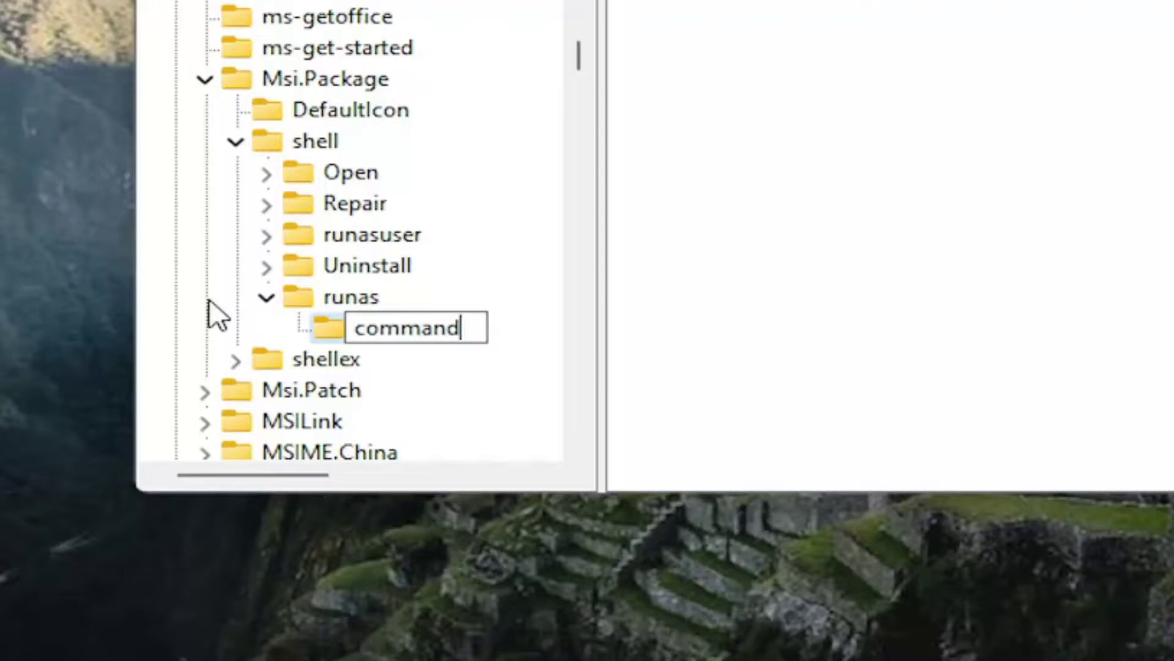
pyautogui.press('Return')
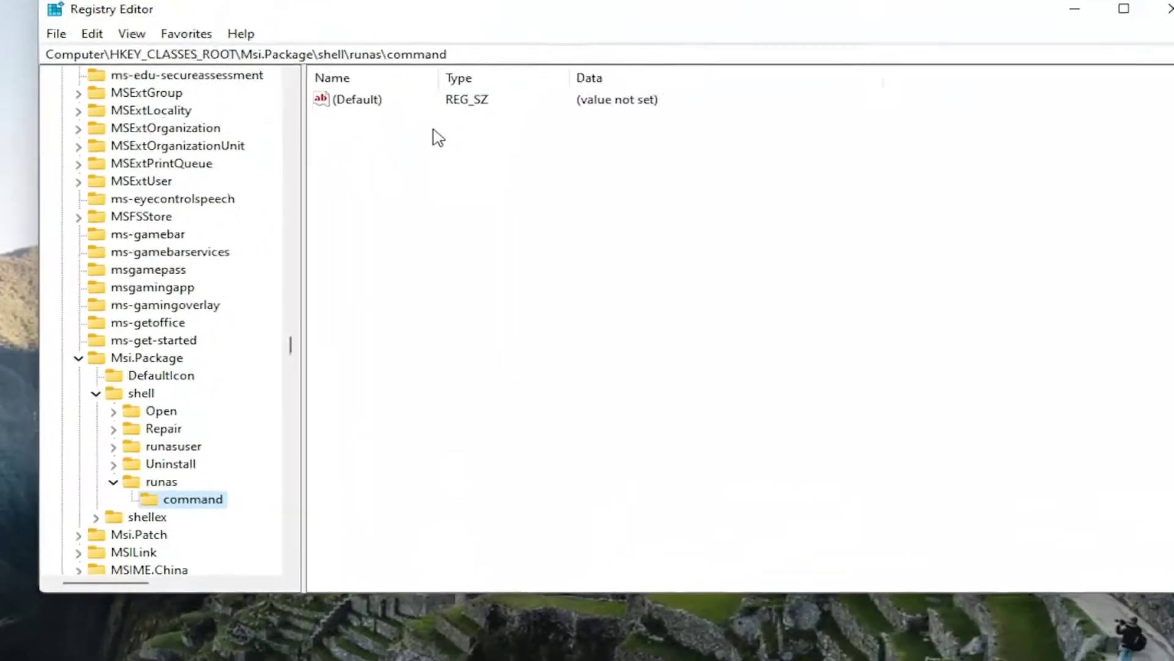
# Paste msiexec /i "%1" as the command key's (Default) value and save it
pyautogui.click(349, 101)
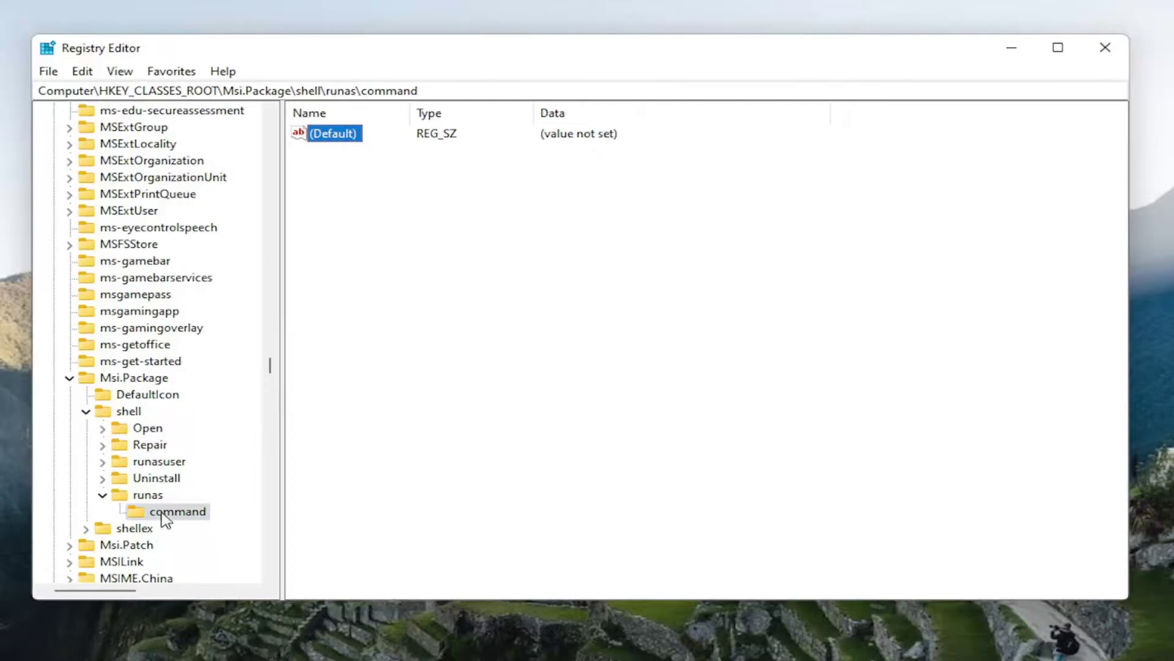
pyautogui.doubleClick(336, 134)
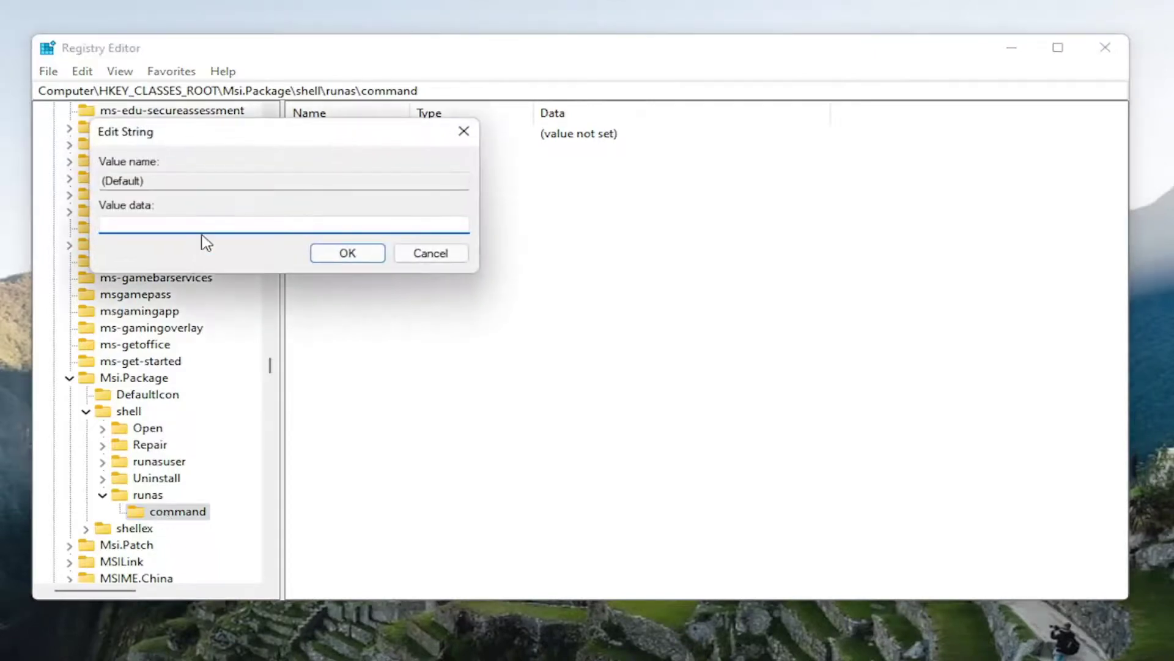
pyautogui.write('msiexec /i "%1"')
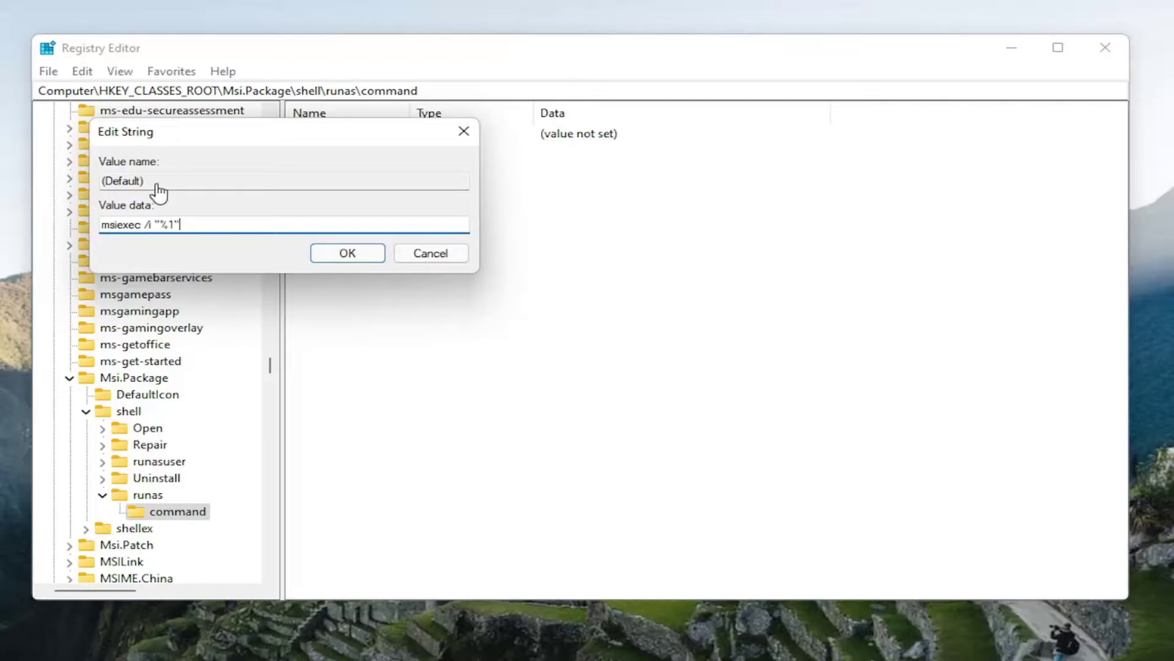
pyautogui.hotkey('ctrl', 'a')
pyautogui.press('End')
pyautogui.click(347, 254)
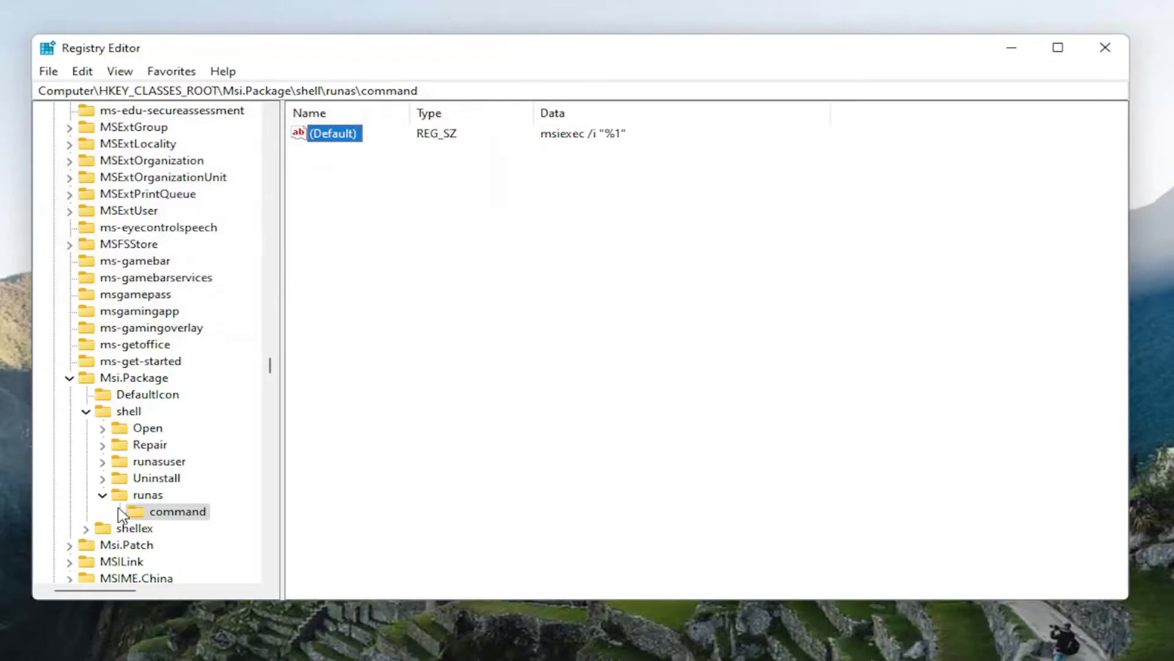
# Collapse runas, shell, Msi.Package and HKEY_CLASSES_ROOT, then select Computer
pyautogui.click(103, 494)
pyautogui.click(85, 411)
pyautogui.click(69, 380)
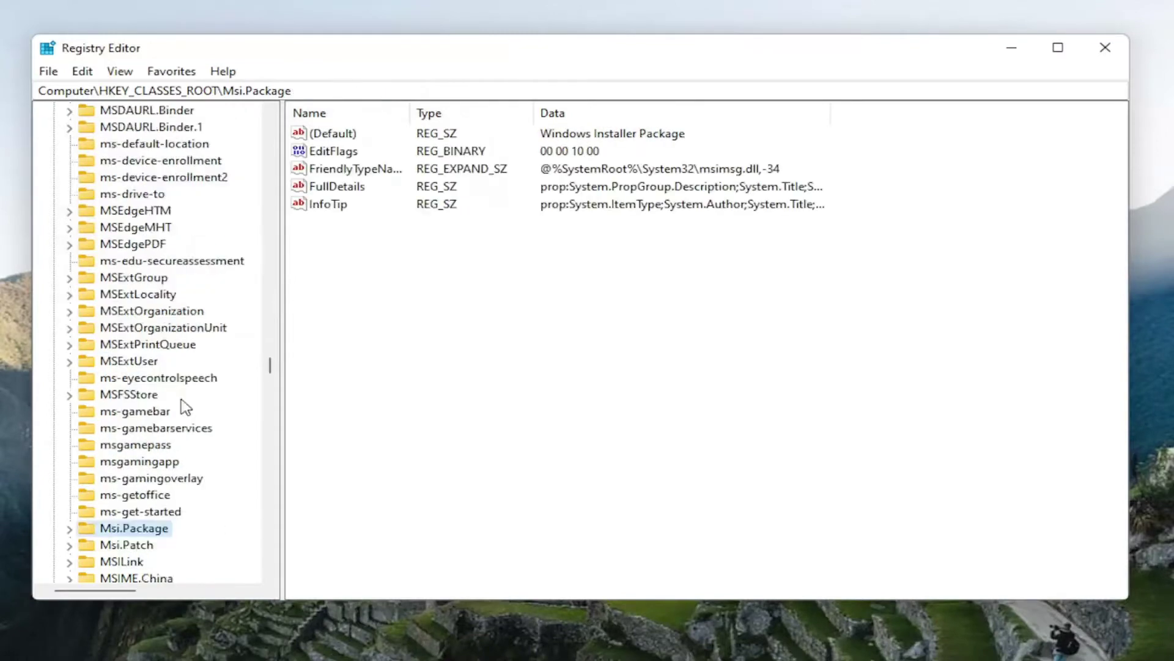
pyautogui.moveTo(270, 367); pyautogui.dragTo(256, 116)
pyautogui.click(61, 127)
pyautogui.click(66, 110)
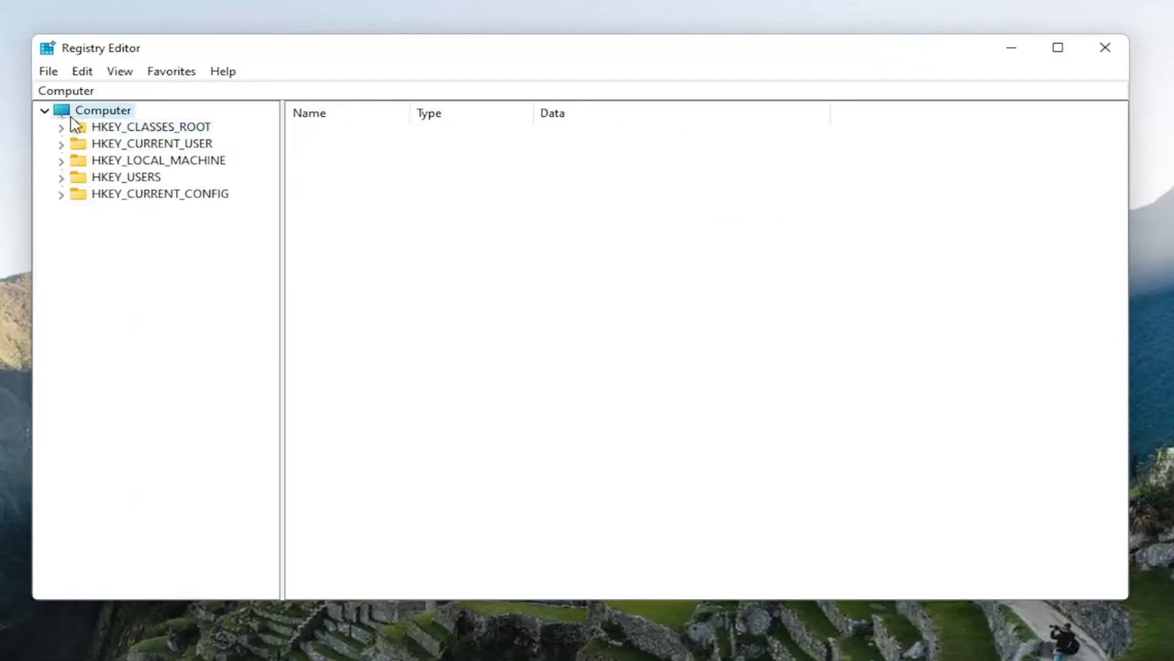